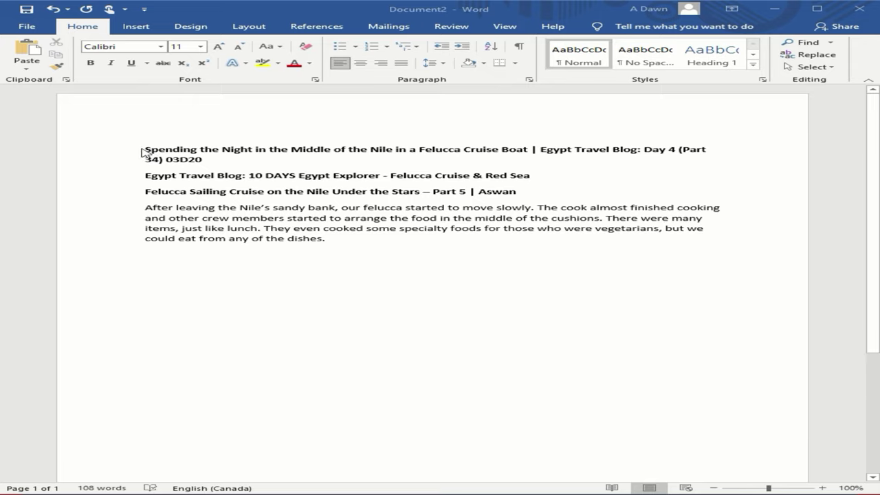
# Italicize the first heading, "Spending the Night in the Middle of the Nile", and set its font to Bell MT.
pyautogui.click(229, 158)
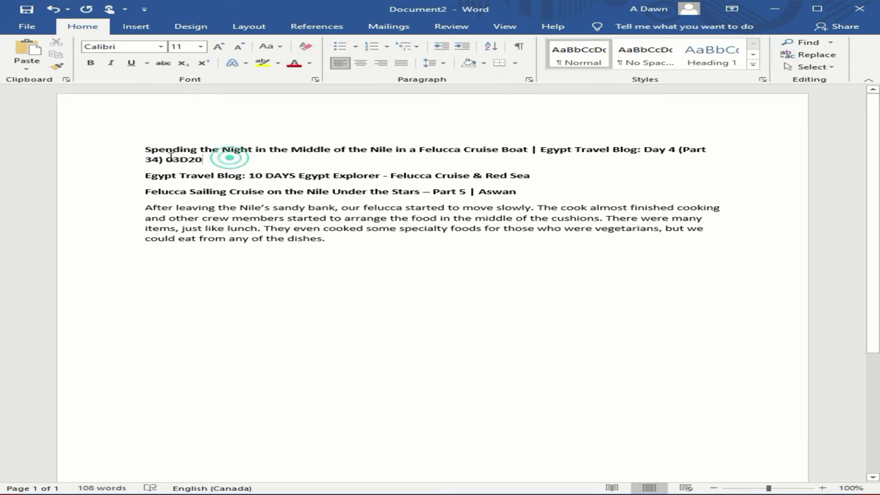
pyautogui.doubleClick(116, 149)
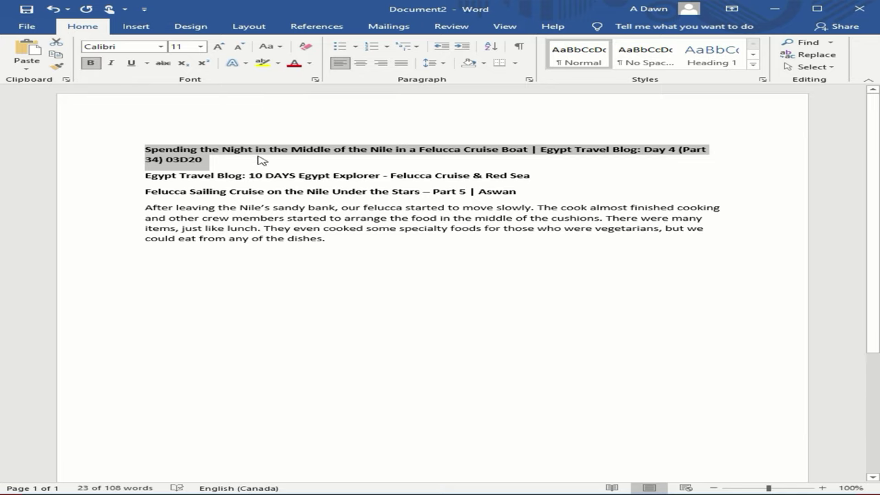
pyautogui.click(112, 63)
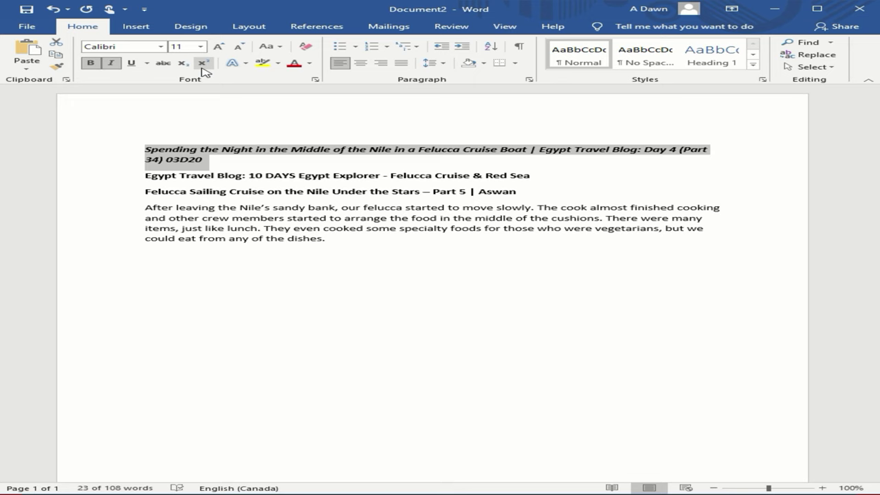
pyautogui.click(160, 46)
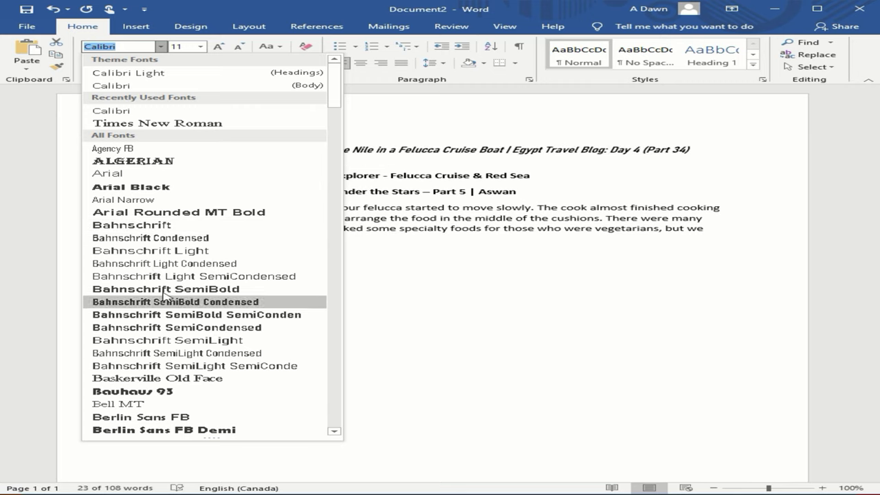
pyautogui.click(145, 405)
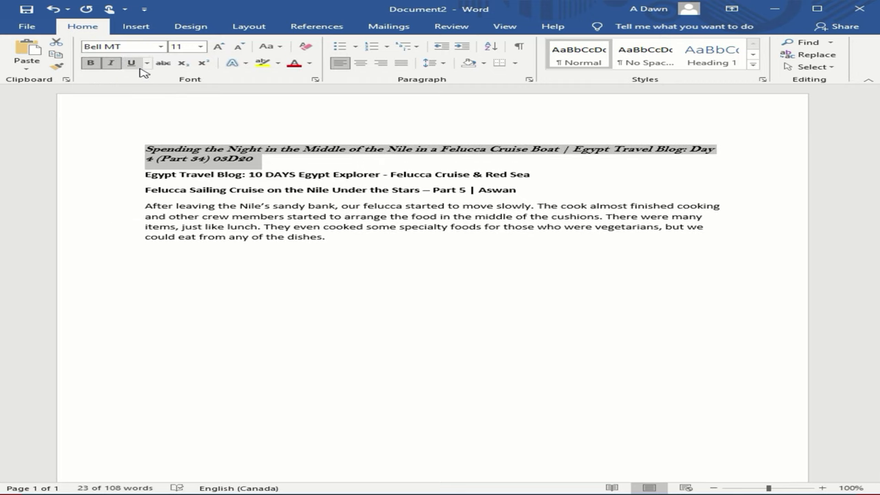
pyautogui.click(268, 131)
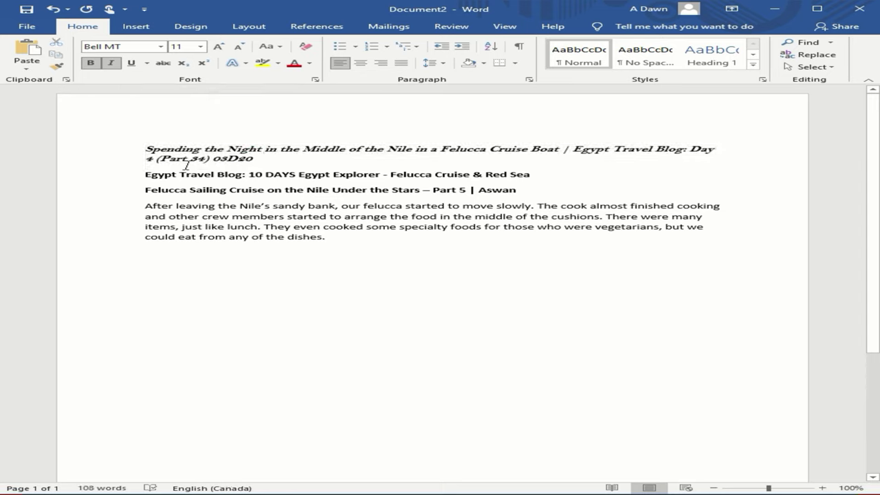
pyautogui.moveTo(317, 157); pyautogui.dragTo(112, 147)
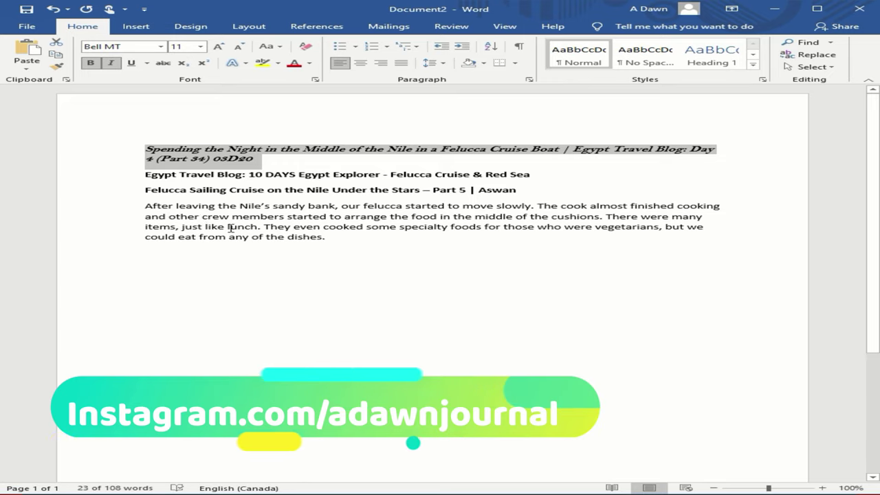
pyautogui.click(254, 158)
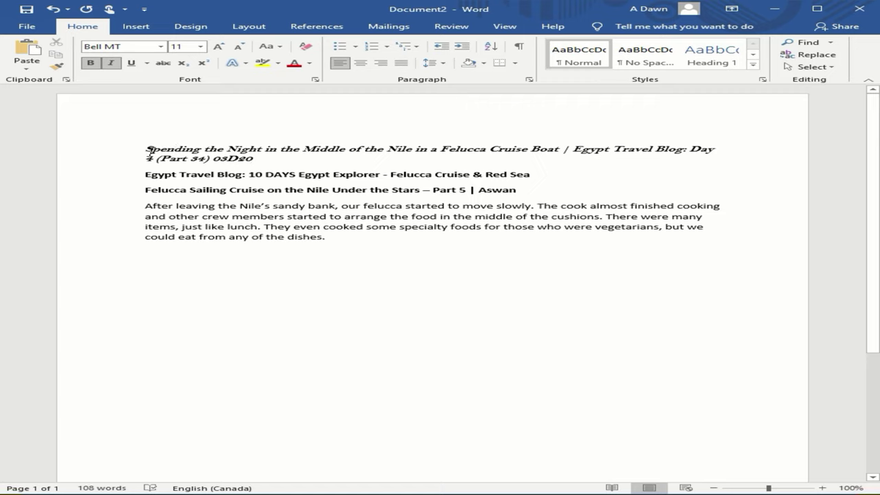
pyautogui.moveTo(255, 158); pyautogui.dragTo(147, 147)
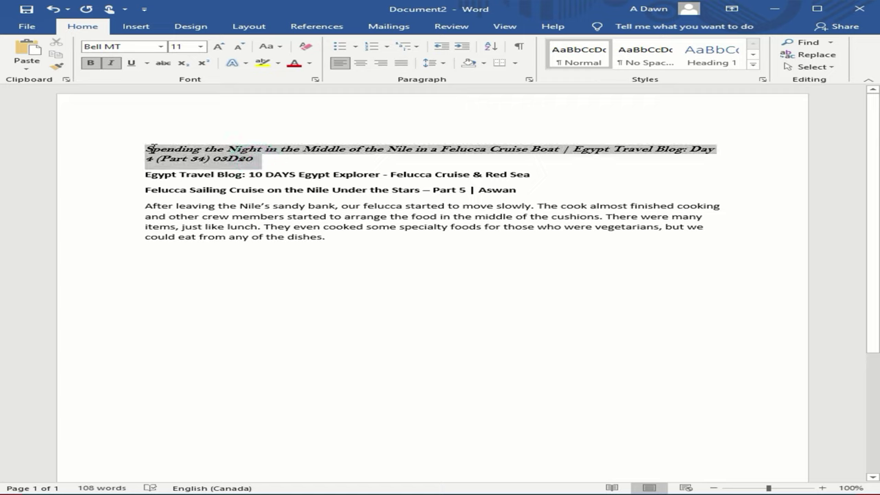
# Copy the first heading's formatting onto "After leaving the Nile's sandy bank" in the body paragraph with Format Painter.
pyautogui.click(253, 157)
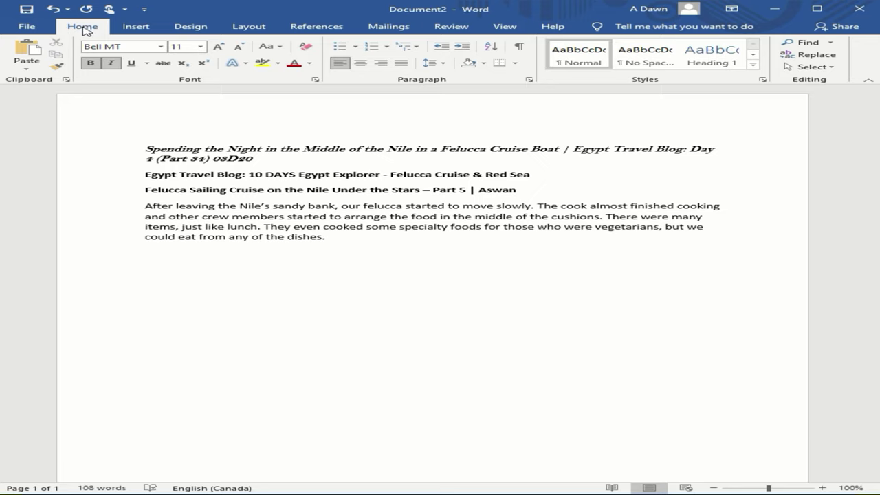
pyautogui.click(59, 69)
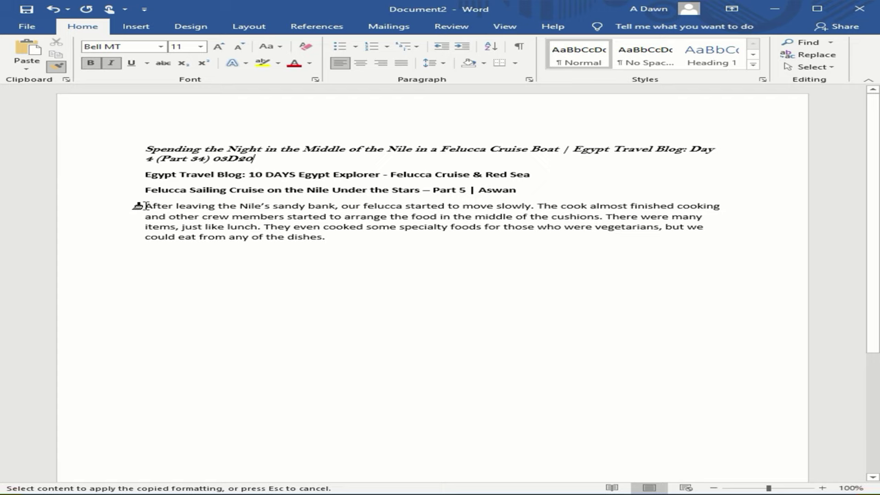
pyautogui.moveTo(138, 205); pyautogui.dragTo(332, 207)
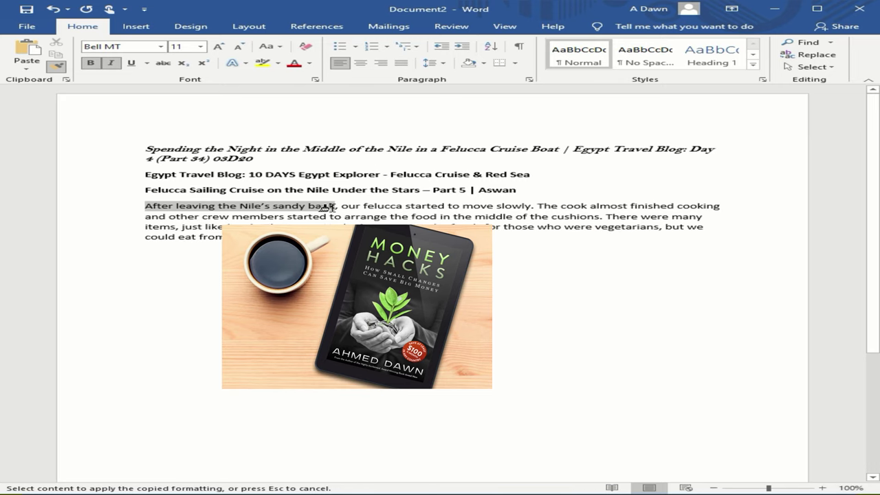
pyautogui.moveTo(327, 207); pyautogui.dragTo(333, 206)
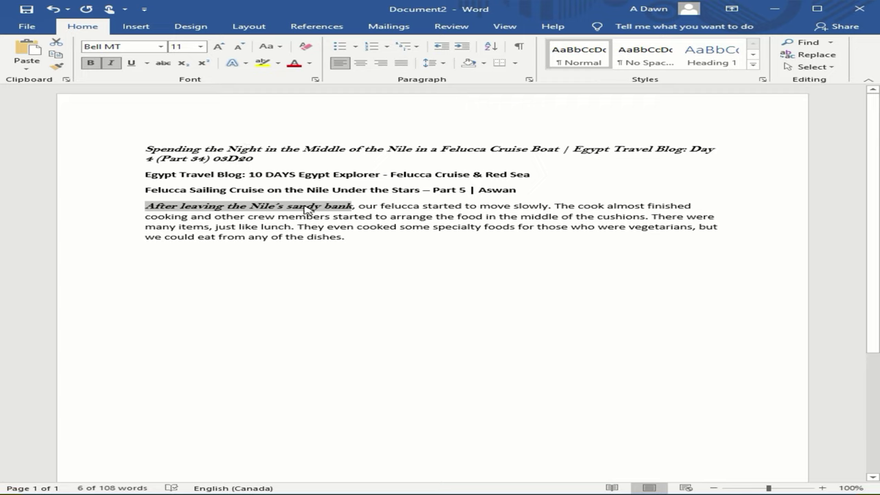
pyautogui.click(363, 234)
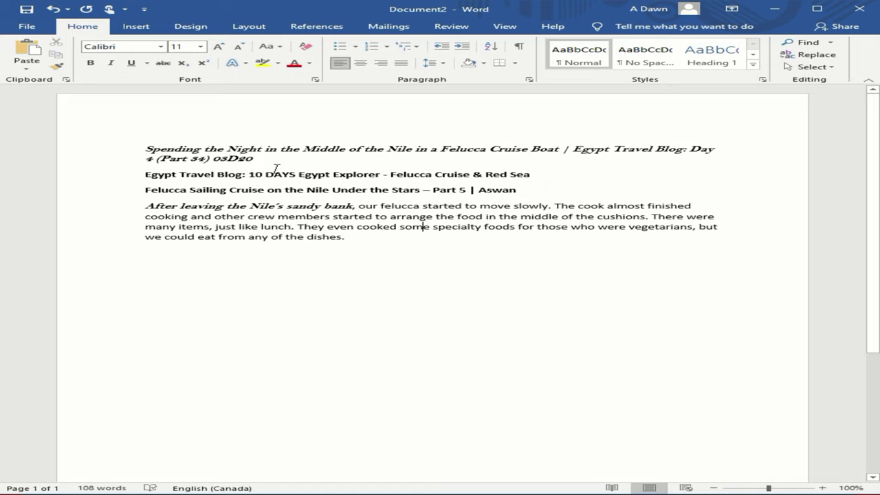
# Use Format Painter repeatedly to apply the first heading's formatting to "many items,", "They even cooked" and "for those who were".
pyautogui.click(255, 158)
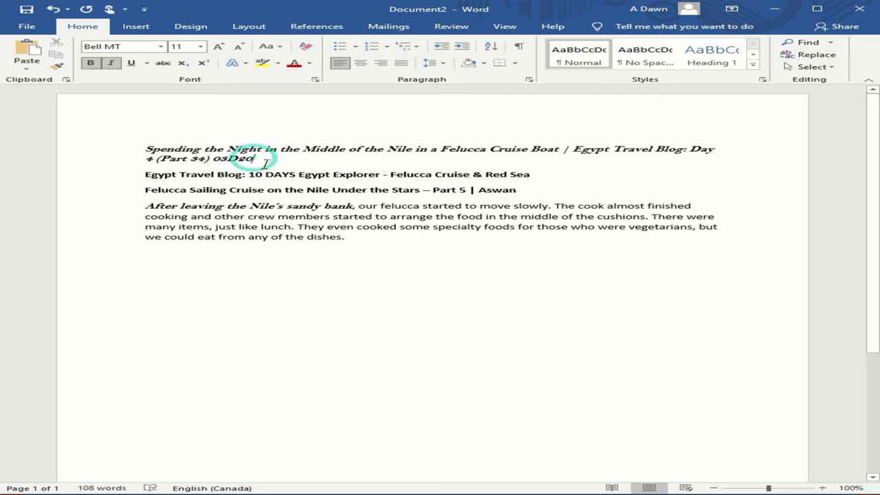
pyautogui.click(60, 69)
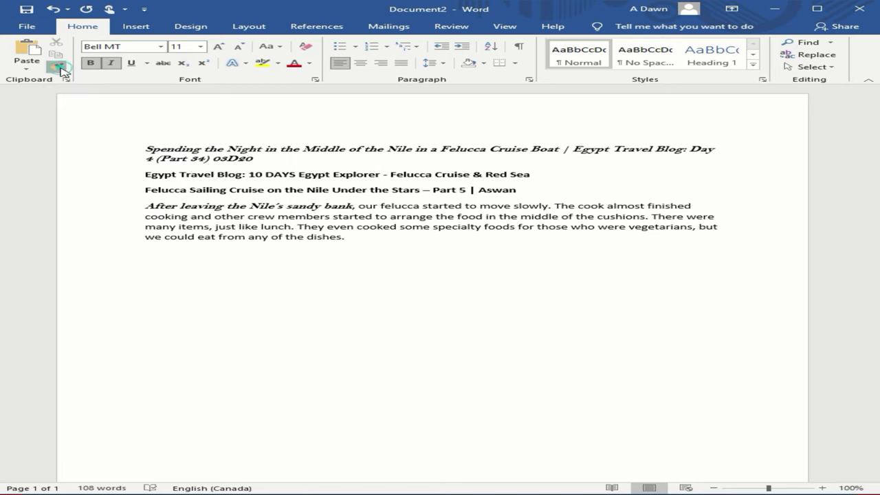
pyautogui.click(60, 67)
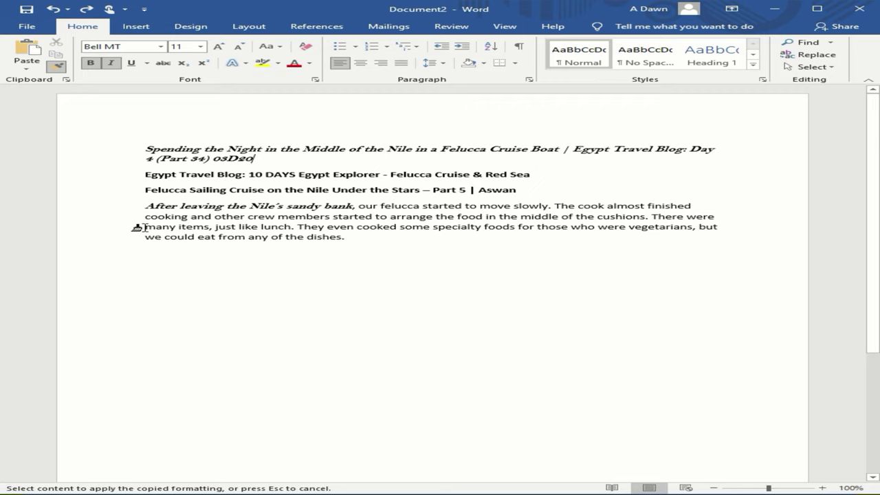
pyautogui.moveTo(143, 227); pyautogui.dragTo(207, 229)
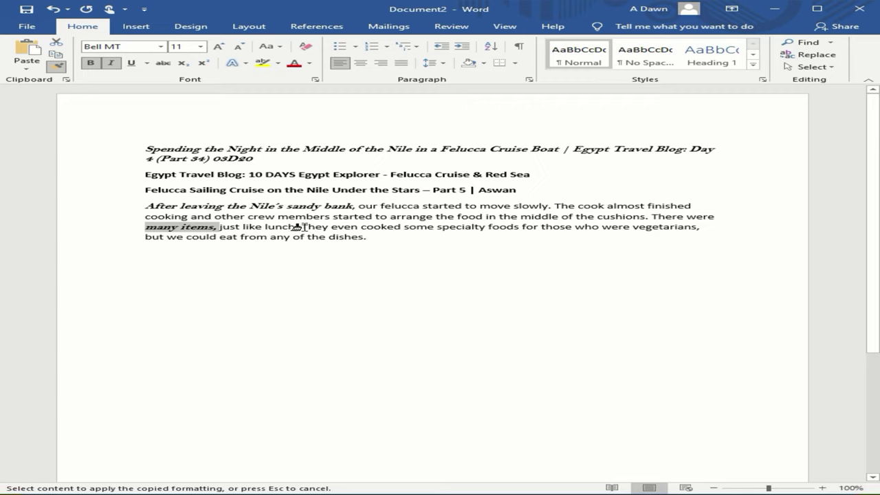
pyautogui.moveTo(302, 227); pyautogui.dragTo(391, 228)
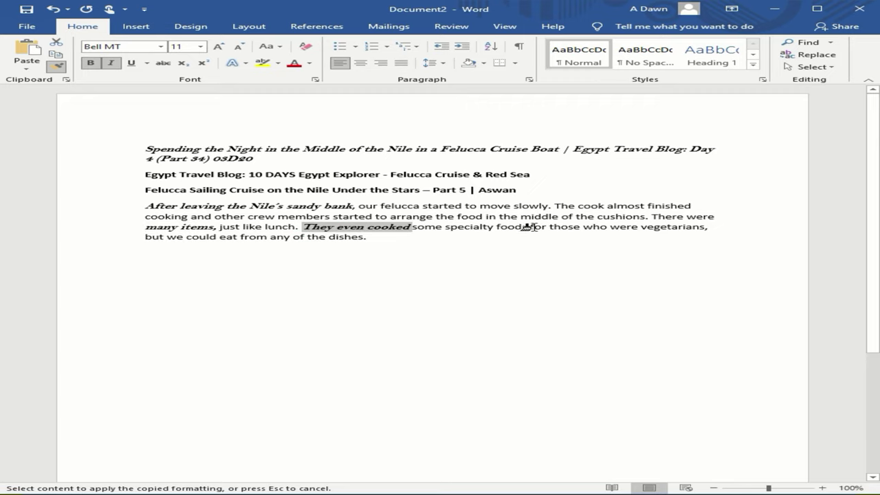
pyautogui.moveTo(530, 227); pyautogui.dragTo(614, 227)
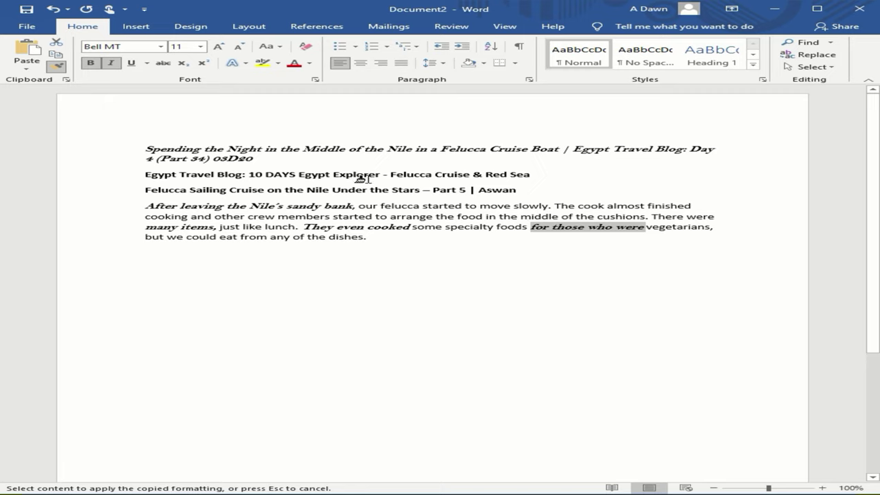
pyautogui.press('Escape')
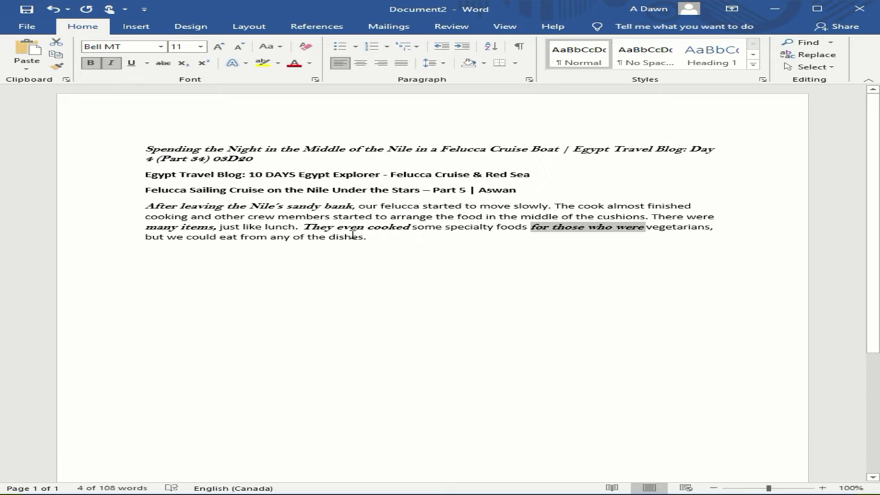
# Copy the first heading's formatting and paste only that formatting onto "arrange the food" and "middle of the" in the body paragraph.
pyautogui.moveTo(485, 217); pyautogui.dragTo(559, 217)
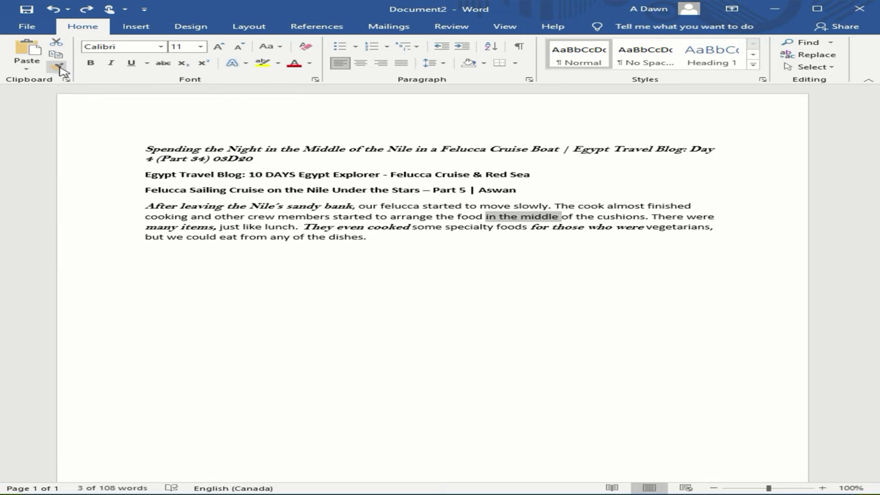
pyautogui.click(253, 159)
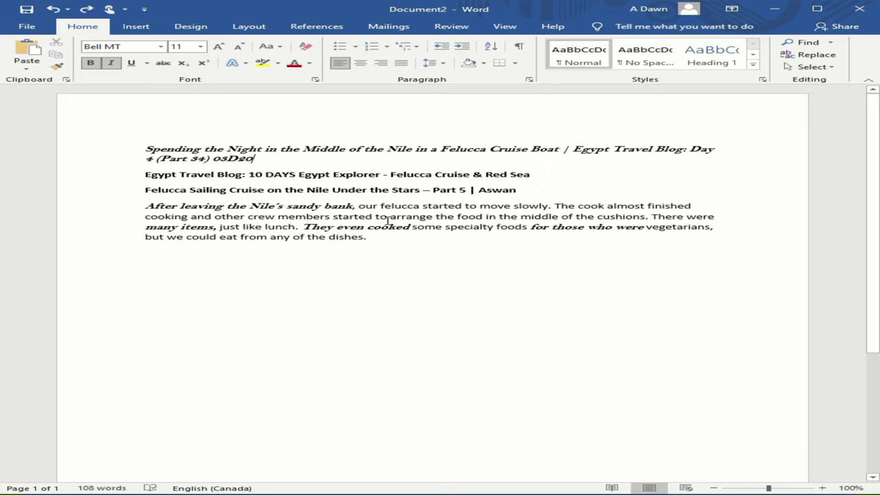
pyautogui.moveTo(391, 219); pyautogui.dragTo(485, 217)
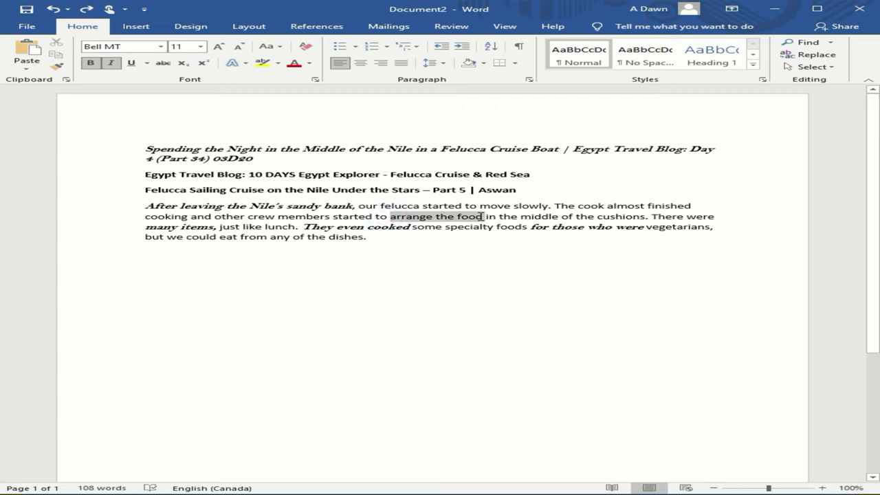
pyautogui.moveTo(484, 217); pyautogui.dragTo(484, 217)
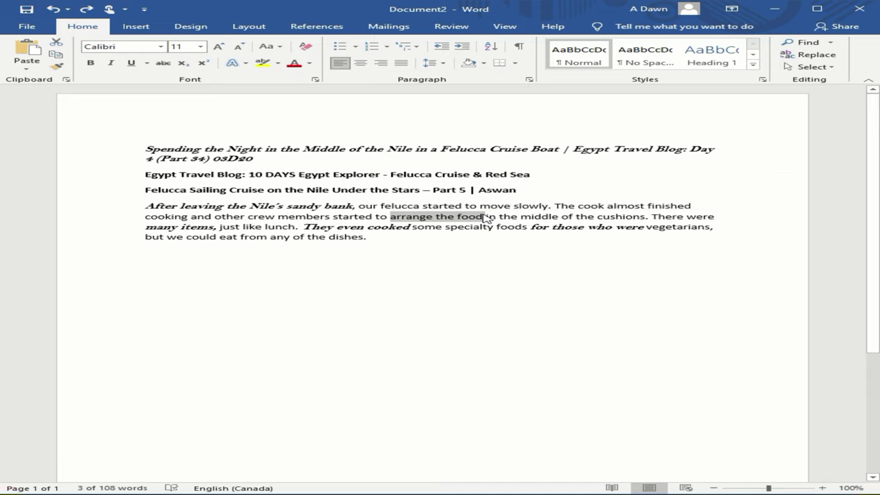
pyautogui.hotkey('ctrl', 'shift', 'v')
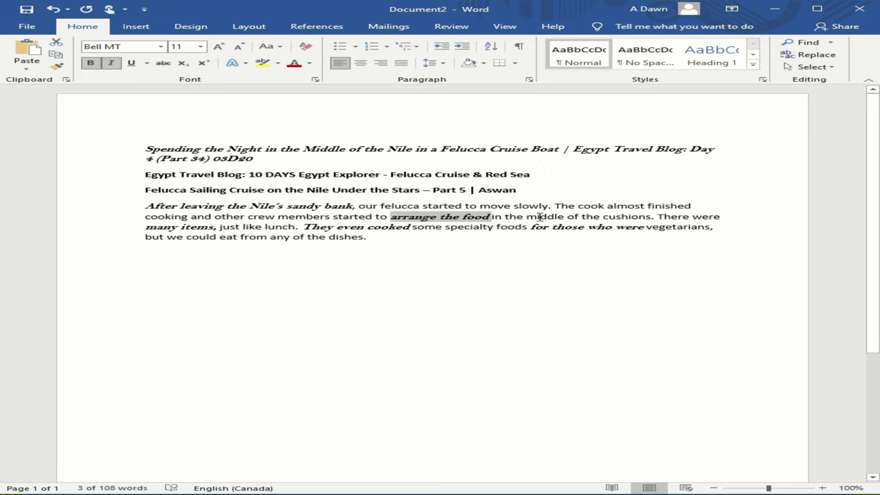
pyautogui.moveTo(540, 216); pyautogui.dragTo(601, 217)
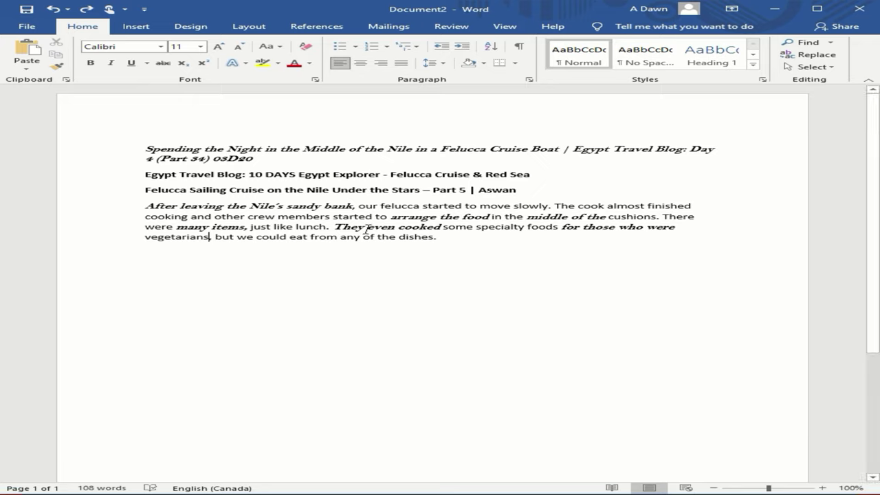
# Create a new style named "Test 1" from the first heading's formatting.
pyautogui.click(254, 158)
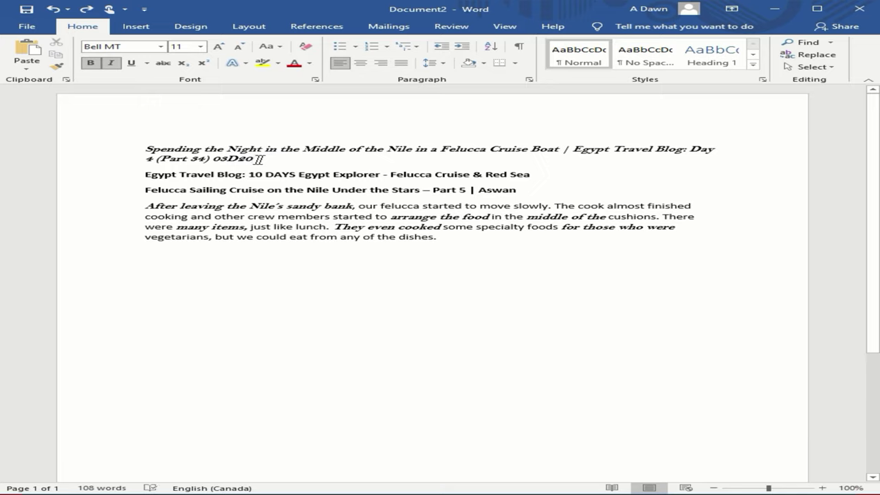
pyautogui.rightClick(254, 159)
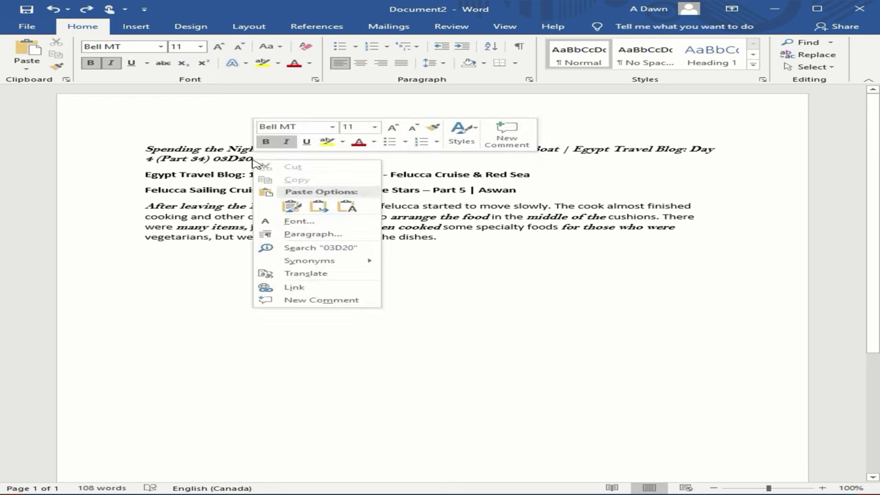
pyautogui.click(473, 131)
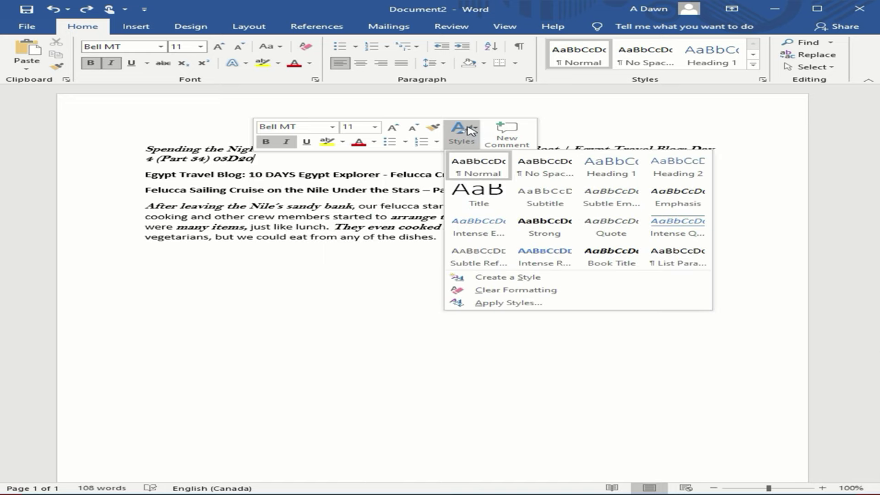
pyautogui.click(526, 279)
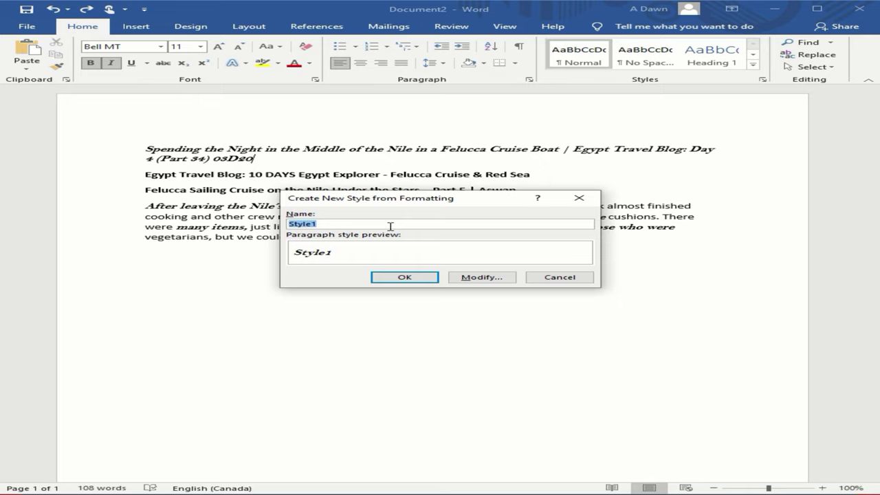
pyautogui.write('Te')
pyautogui.click(404, 278)
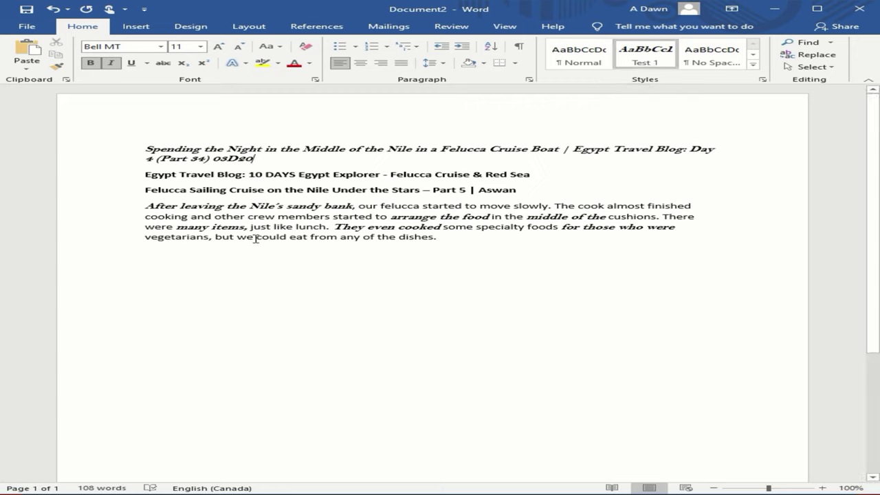
# Apply the Test 1 style to "we could eat from" and "vegetarians, but" in the paragraph's last line.
pyautogui.moveTo(255, 238); pyautogui.dragTo(341, 240)
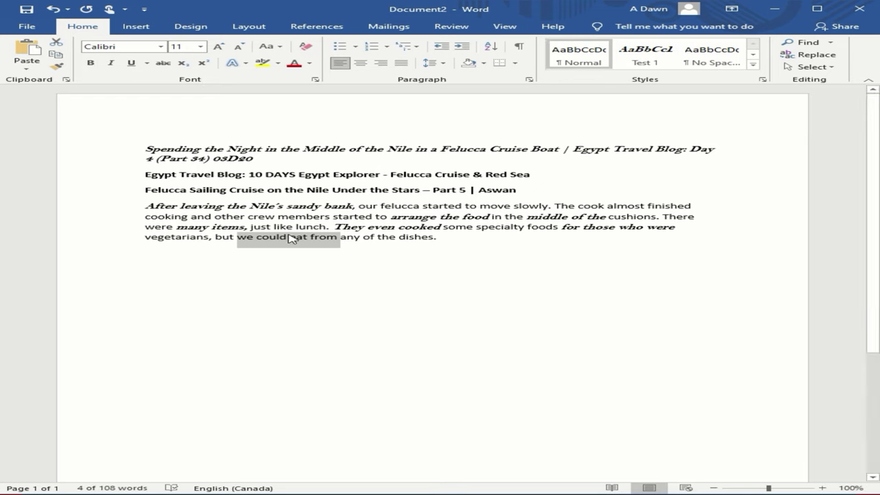
pyautogui.click(670, 52)
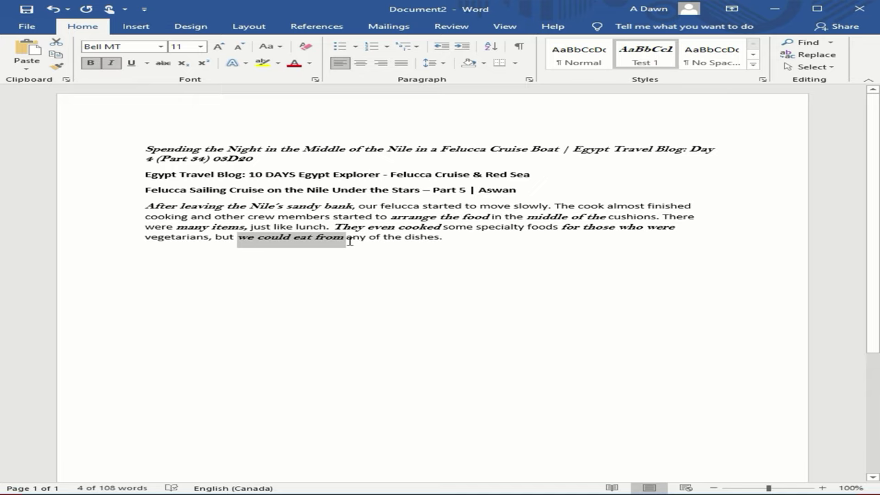
pyautogui.click(377, 236)
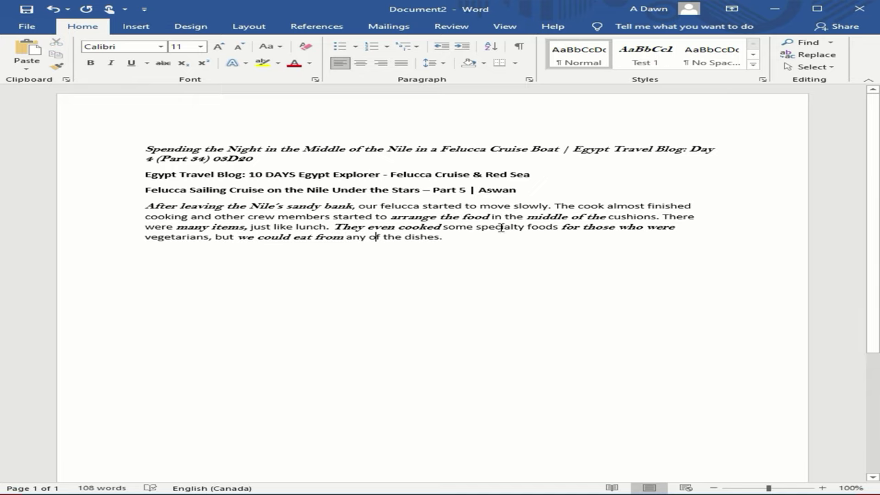
pyautogui.moveTo(146, 236); pyautogui.dragTo(236, 237)
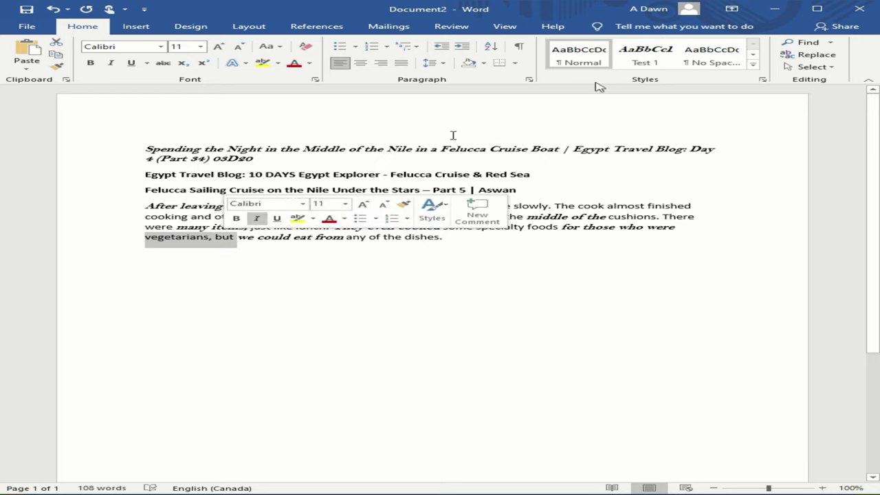
pyautogui.click(649, 62)
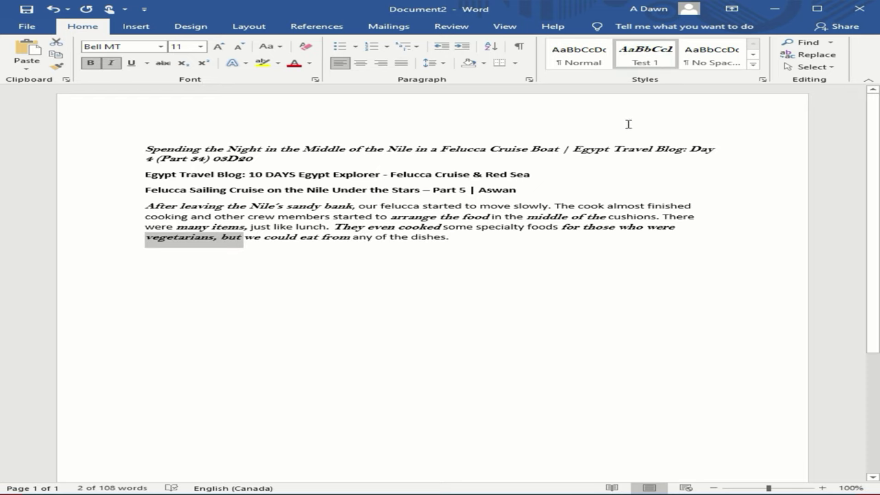
# Remove the Test 1 style from the Style Gallery.
pyautogui.rightClick(656, 62)
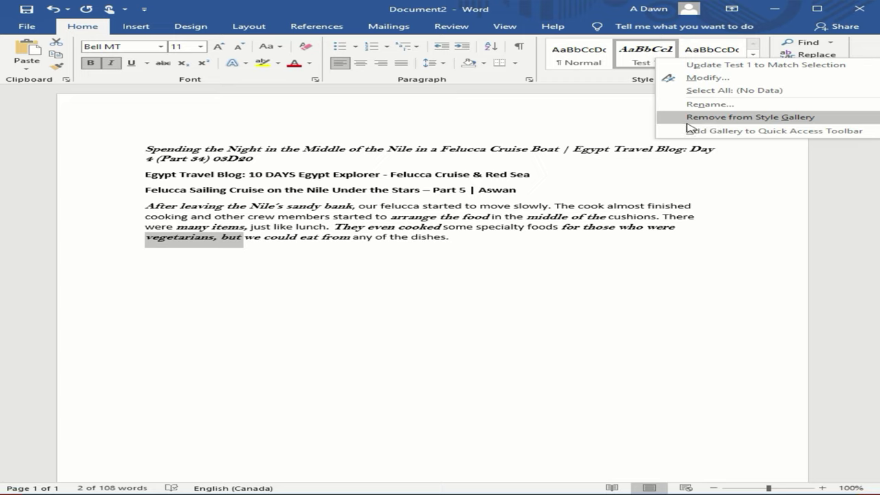
pyautogui.click(735, 118)
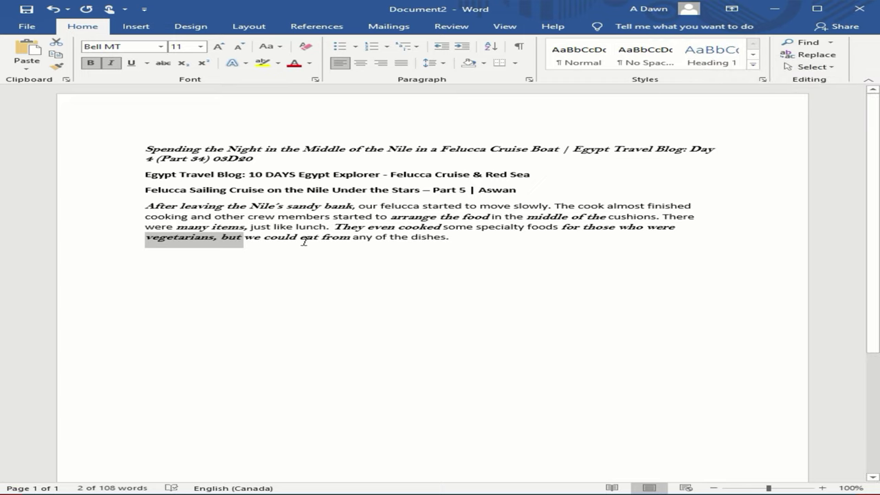